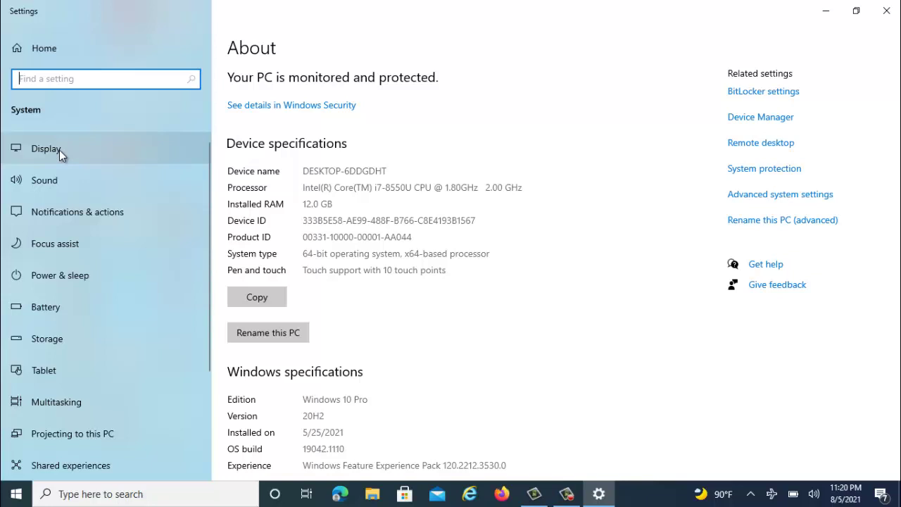
Step: Raise the built-in display's brightness to just under half in the Display settings, and switch Night light on and off again
left_click(59, 150)
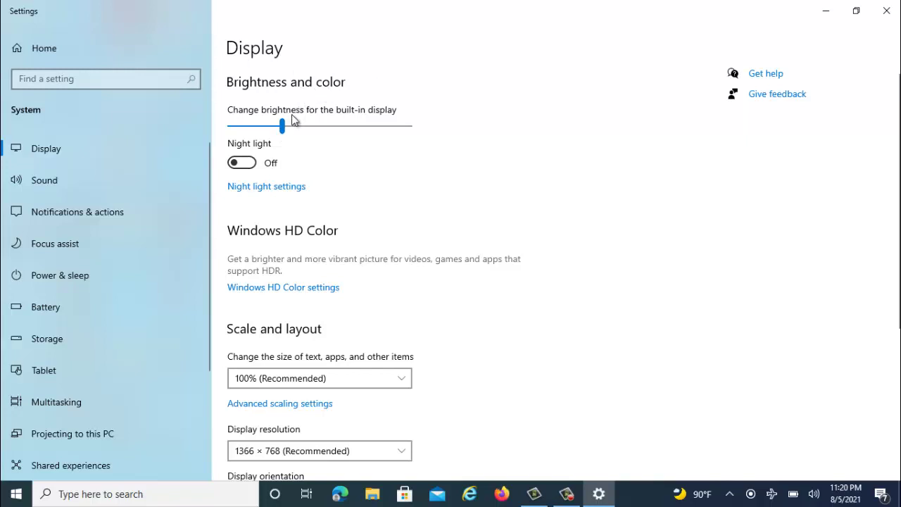
left_click_drag(284, 128, 316, 129)
left_click(252, 166)
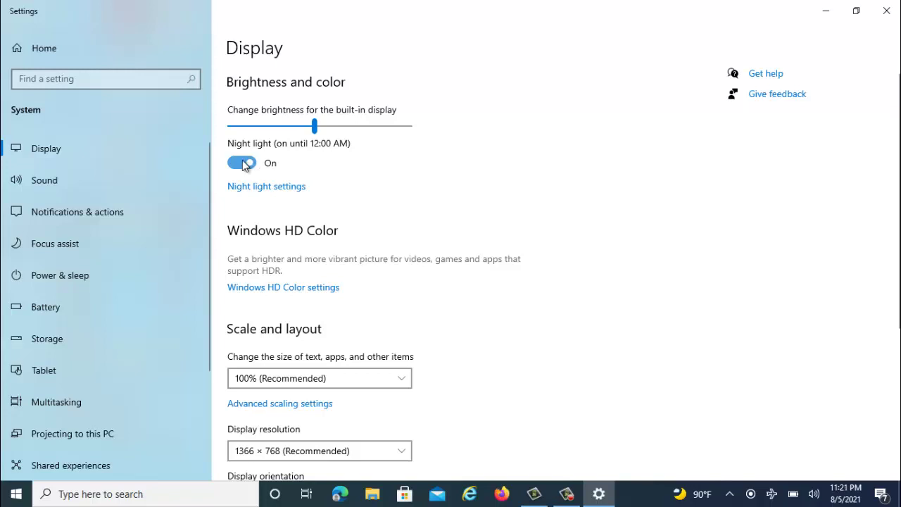
left_click(244, 164)
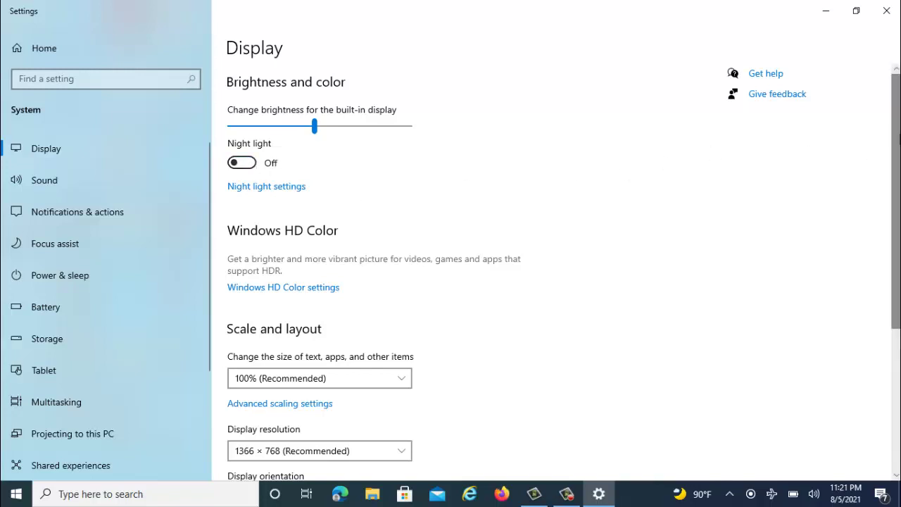
Step: Check the scaling and resolution choices for the display, keeping 100% (Recommended) and 1366 × 768 (Recommended)
scroll(895, 141, "down", 2)
scroll(564, 282, "down", 1)
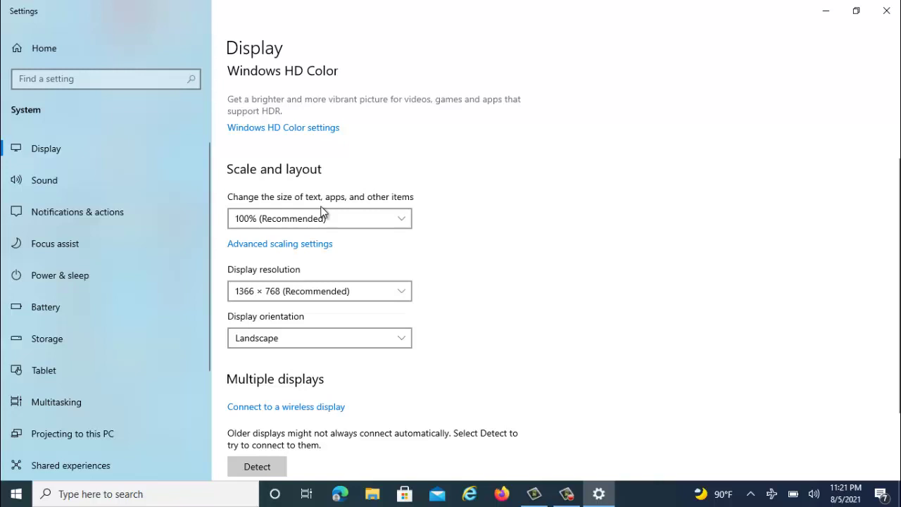
left_click(403, 223)
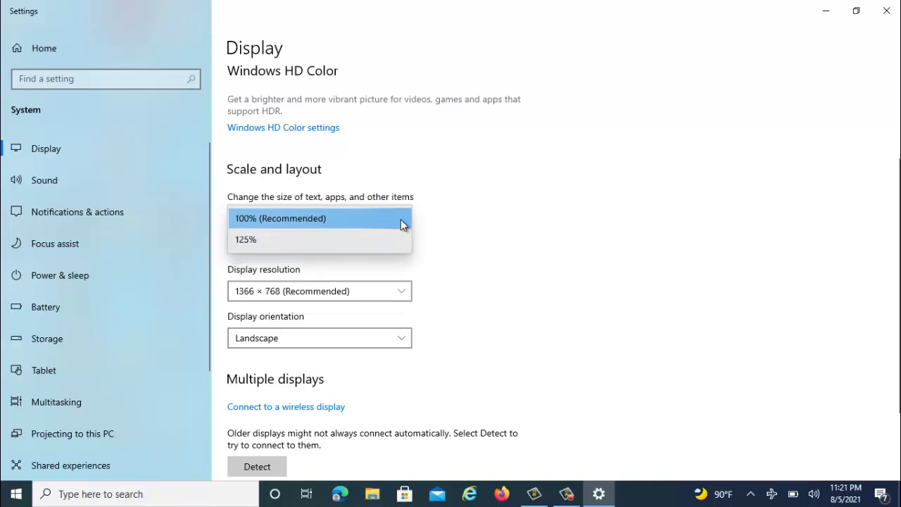
left_click(337, 218)
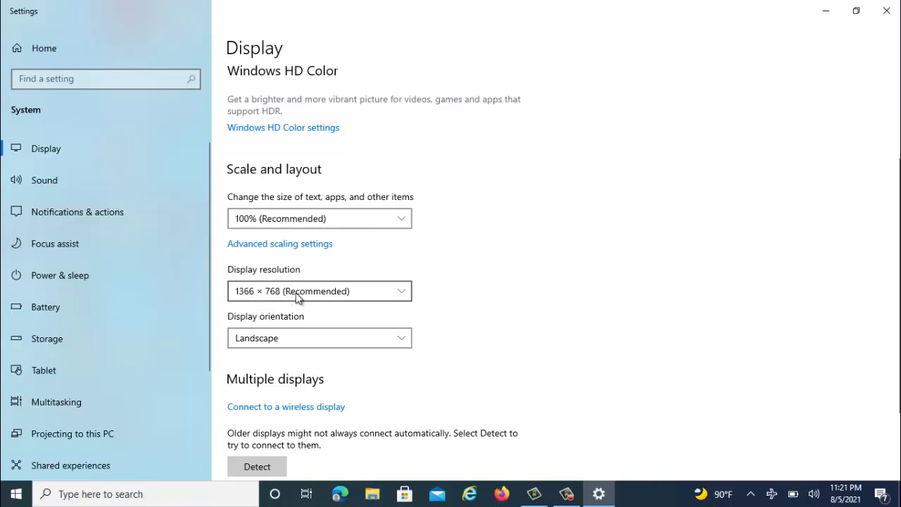
left_click(404, 290)
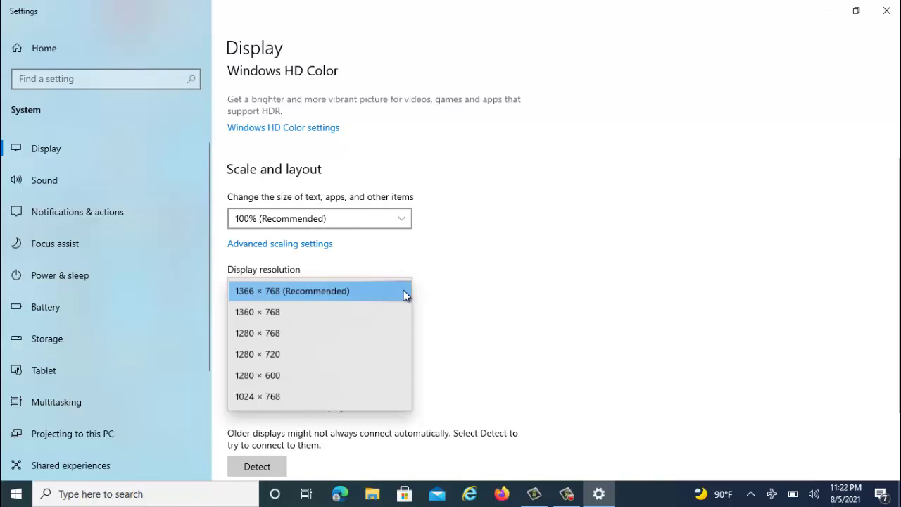
left_click(410, 287)
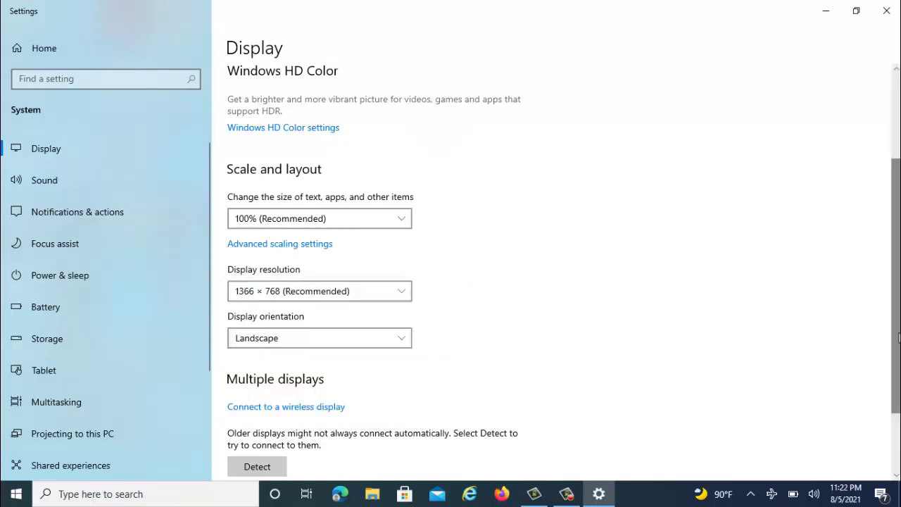
left_click_drag(898, 338, 897, 426)
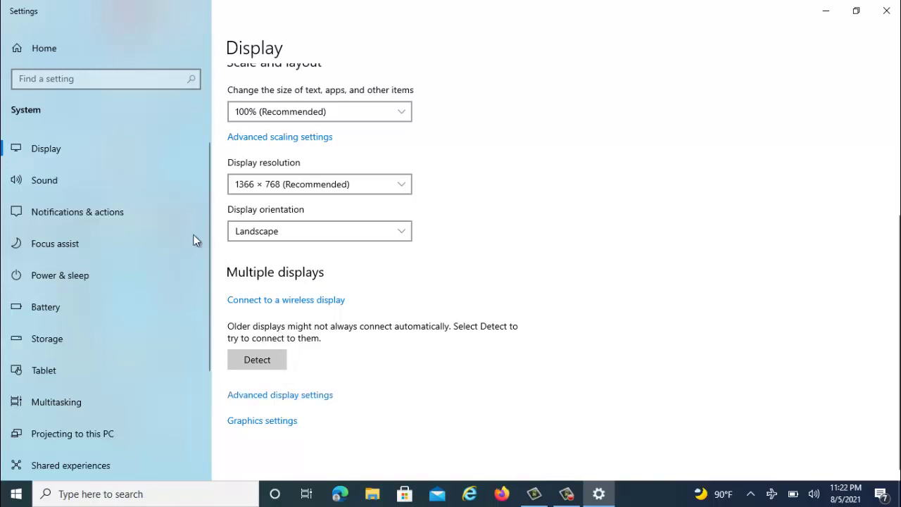
Step: Set the master volume to 100 in the Sound settings and look over the microphone input and advanced sound options
left_click(76, 184)
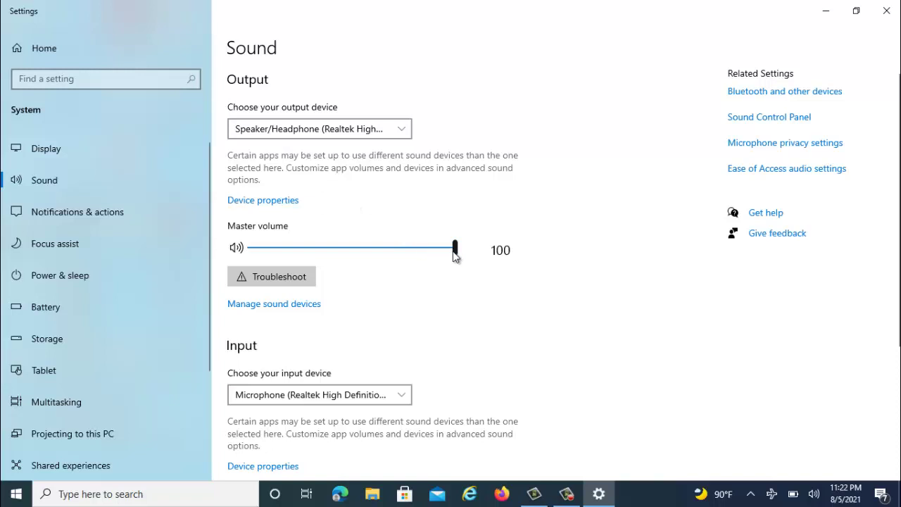
left_click_drag(454, 256, 474, 256)
scroll(895, 282, "down", 2)
scroll(896, 282, "down", 2)
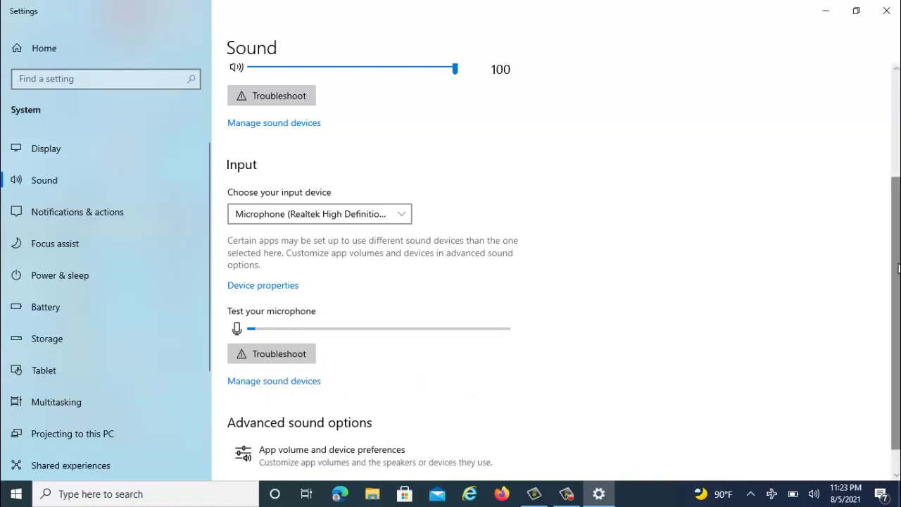
scroll(898, 268, "down", 1)
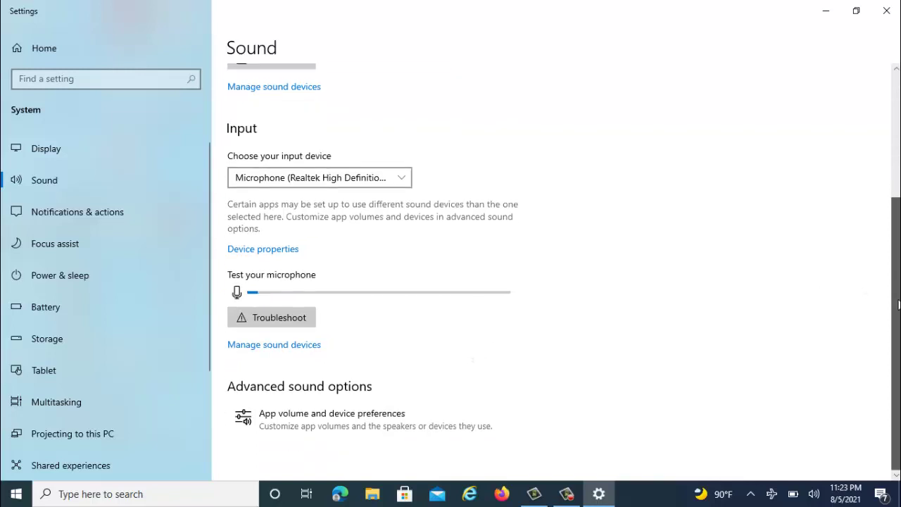
Step: Check the volume levels in App volume and device preferences and the system volume control, and return to the Sound settings
left_click(296, 416)
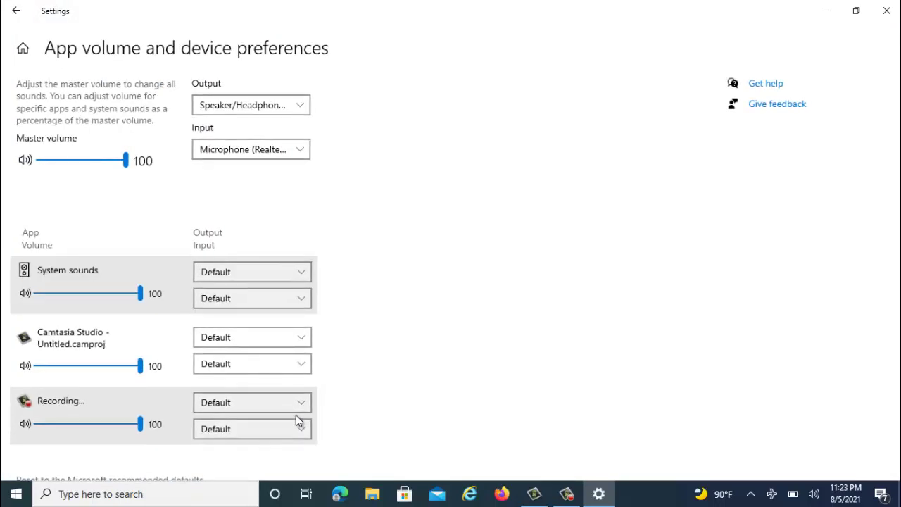
left_click(127, 164)
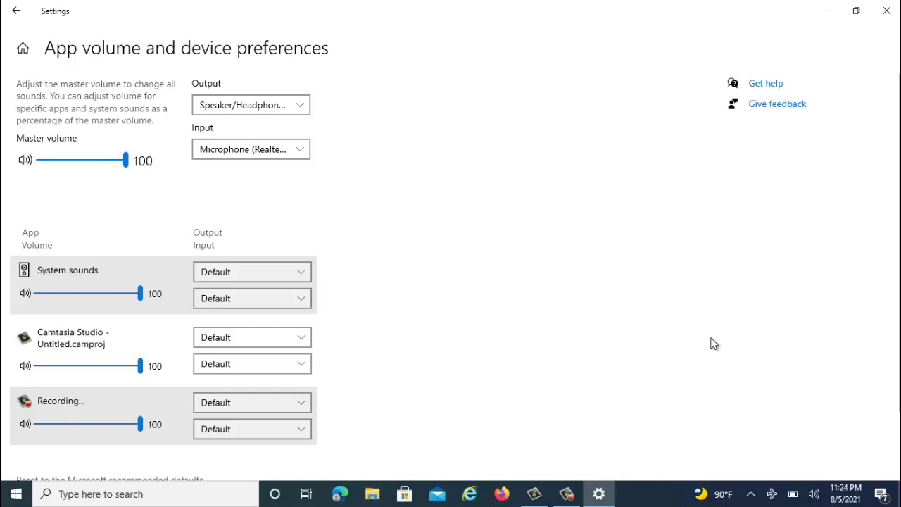
left_click(814, 495)
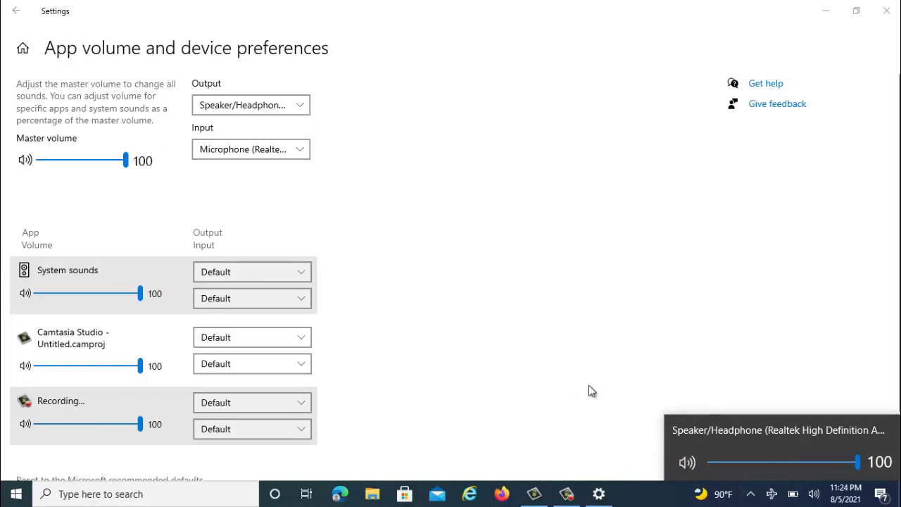
left_click(18, 19)
left_click(18, 20)
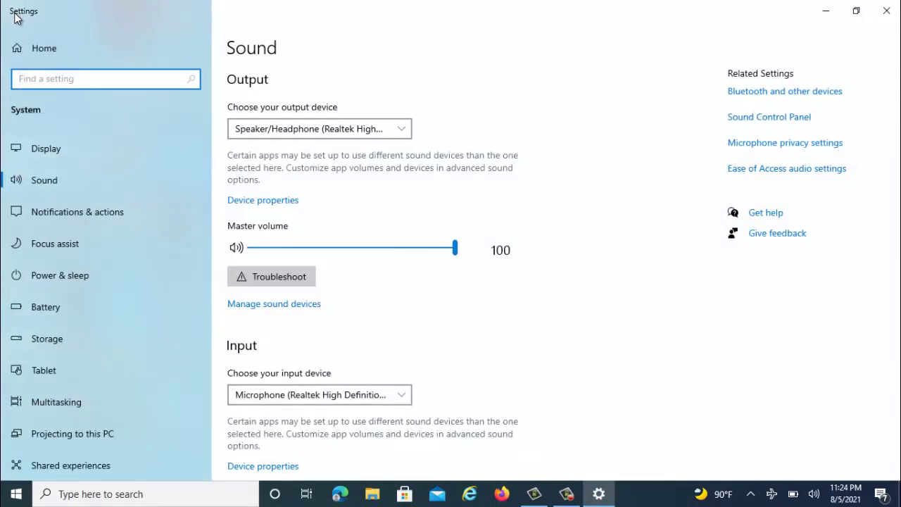
Step: Open the Notifications & actions settings and switch notifications from apps and other senders off and back on
left_click(100, 212)
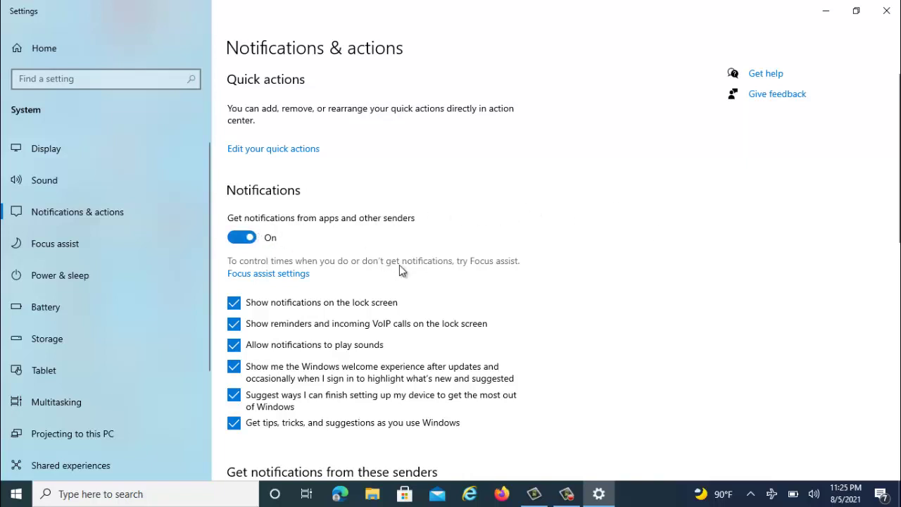
left_click(239, 238)
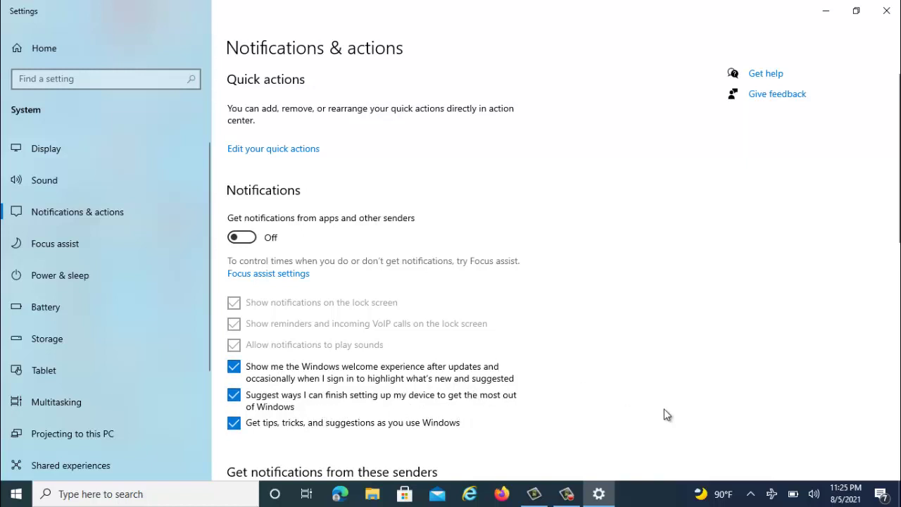
left_click(756, 496)
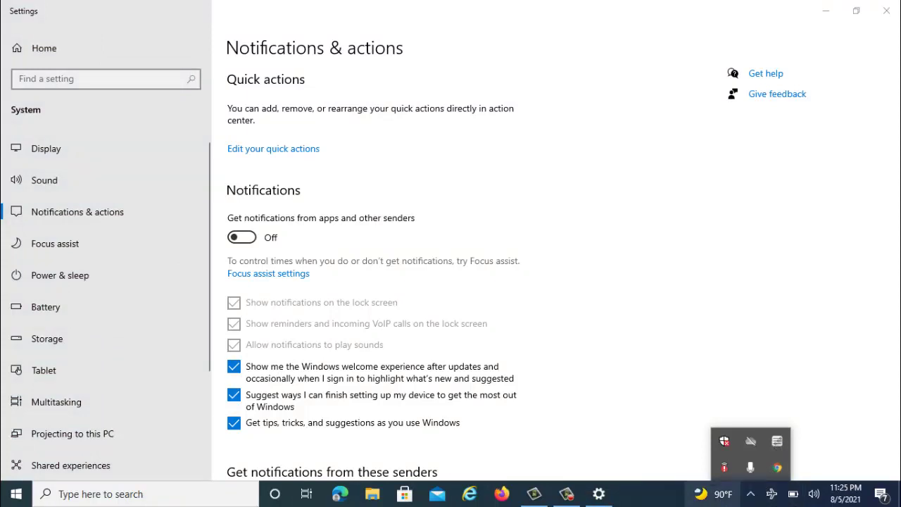
left_click(756, 494)
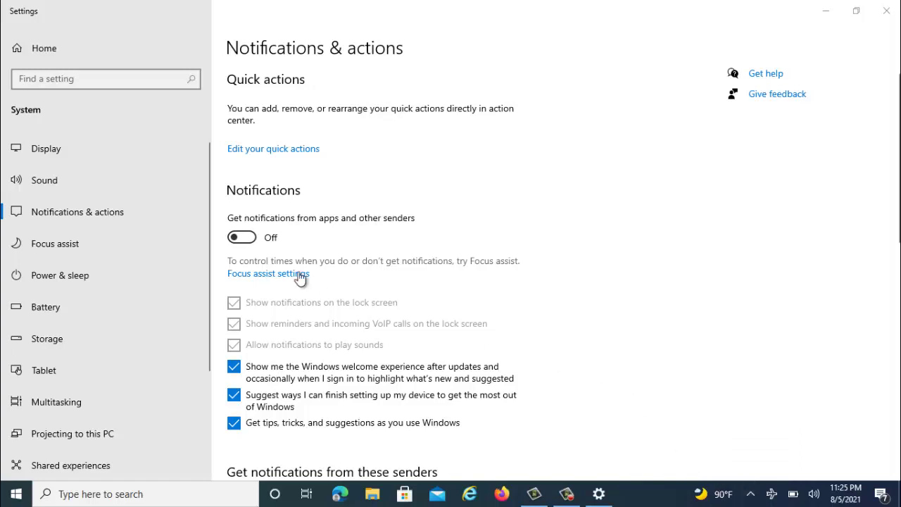
left_click(249, 237)
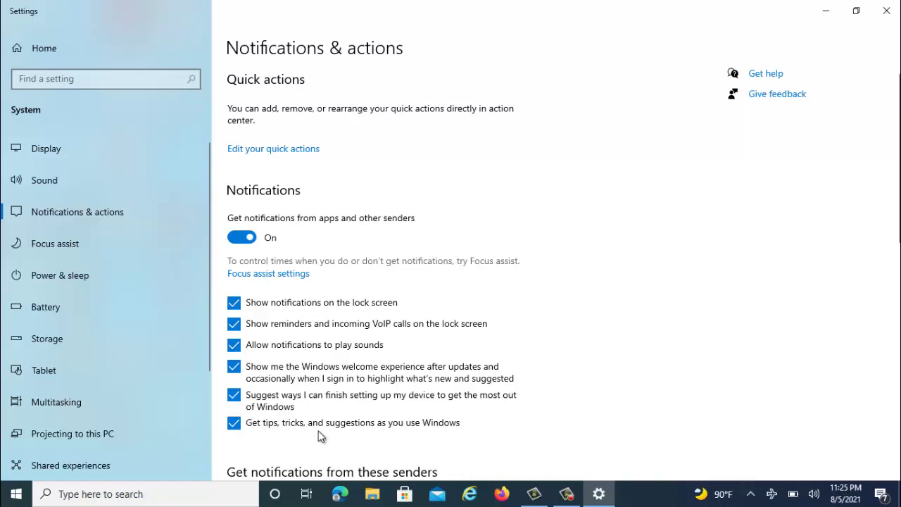
Step: View the power options in the Start menu and the Windows search, and return to the notification settings
left_click(12, 496)
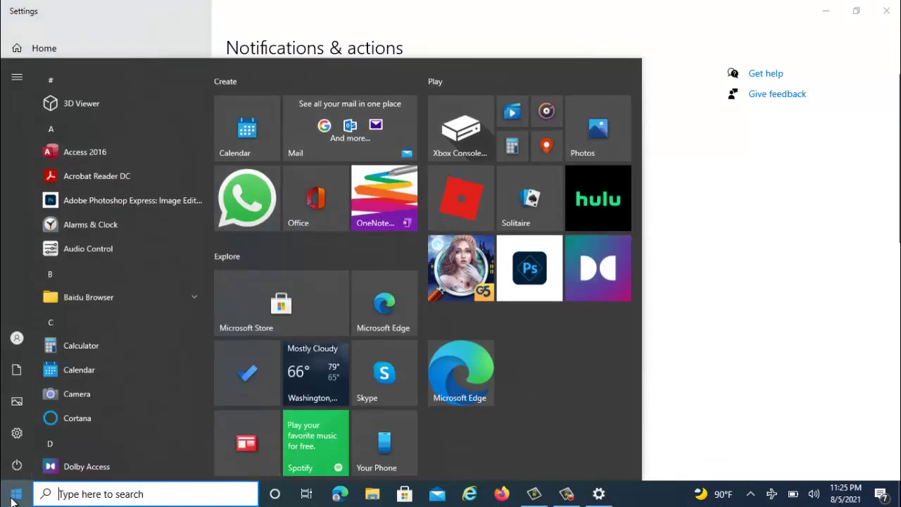
left_click(16, 465)
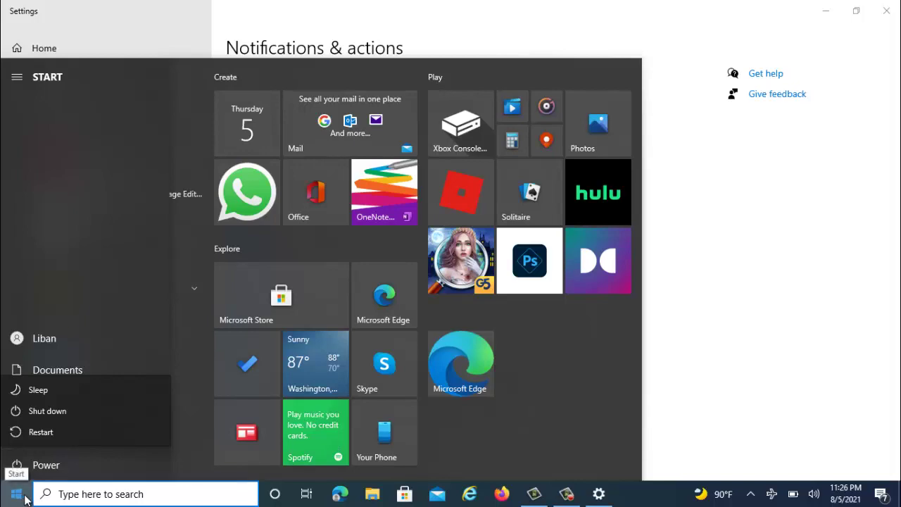
left_click(55, 498)
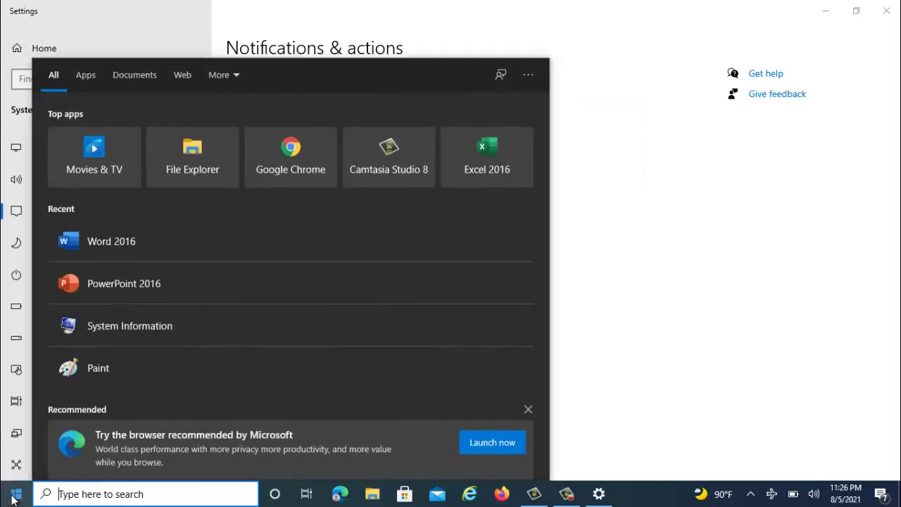
left_click(14, 495)
left_click(727, 315)
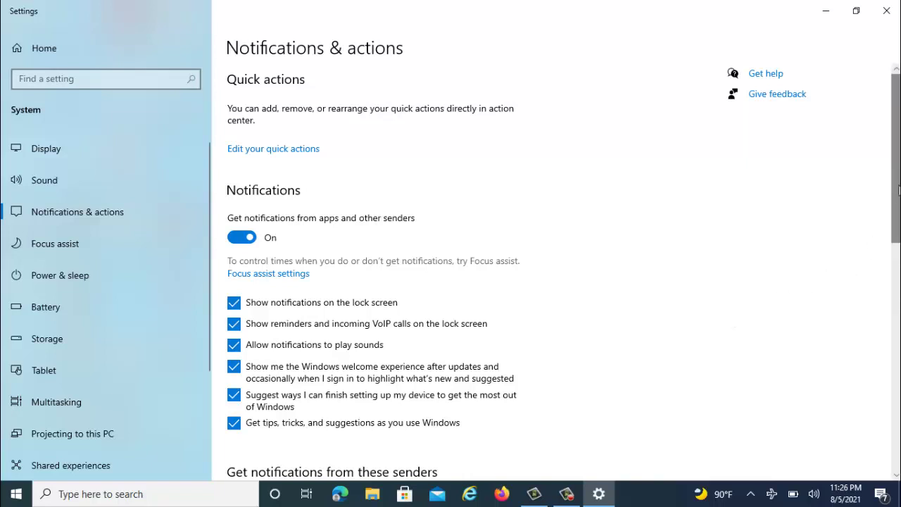
Step: Examine the notification options and the list of senders allowed to send notifications
scroll(898, 196, "down", 4)
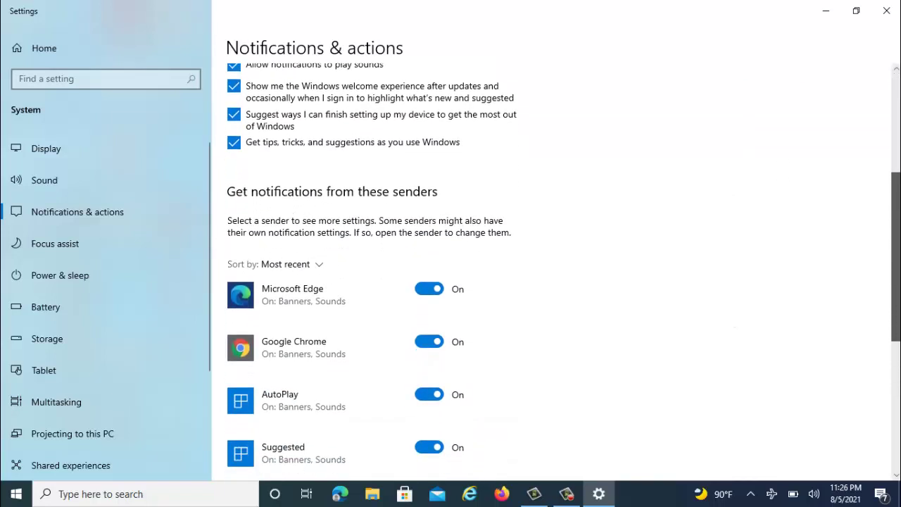
scroll(563, 268, "down", 1)
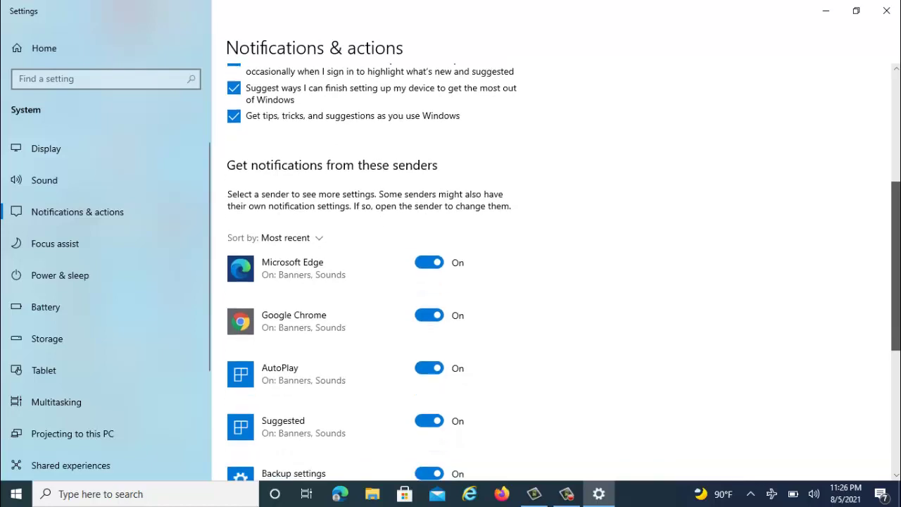
scroll(564, 268, "up", 4)
scroll(563, 267, "down", 3)
scroll(564, 267, "down", 4)
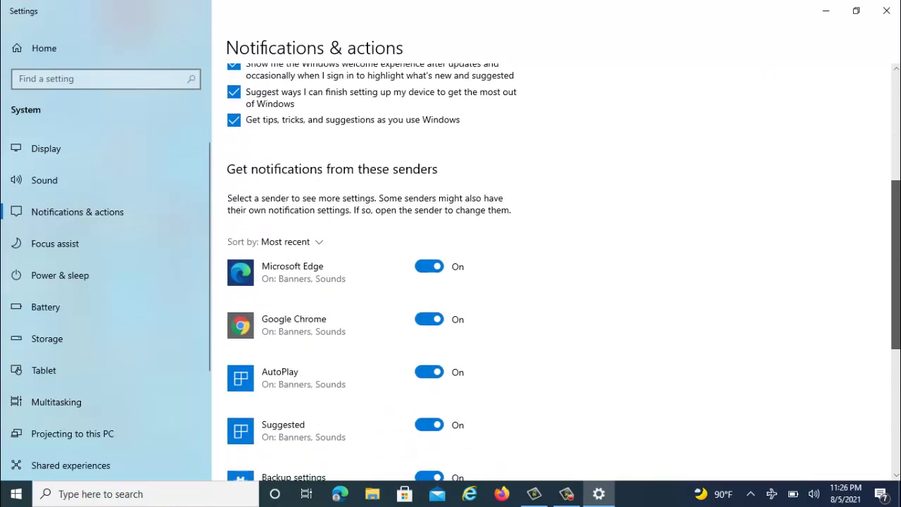
scroll(563, 268, "down", 1)
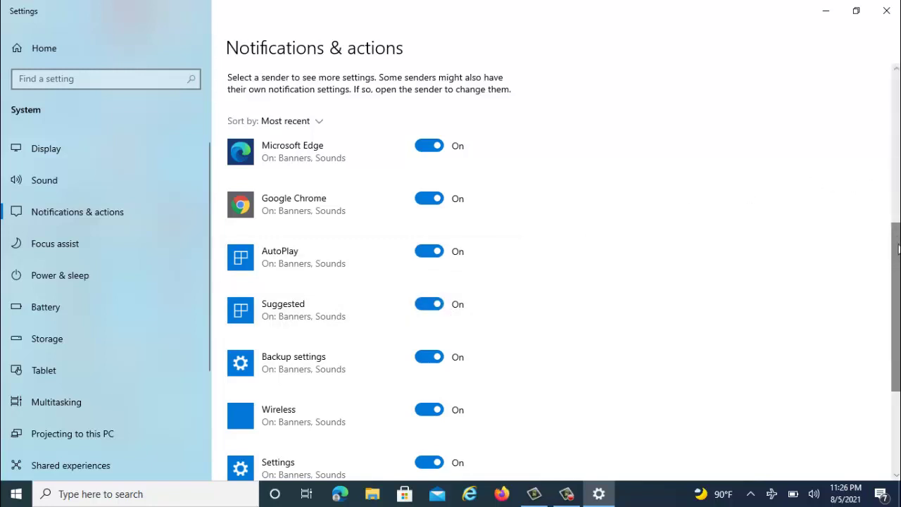
left_click_drag(899, 248, 883, 320)
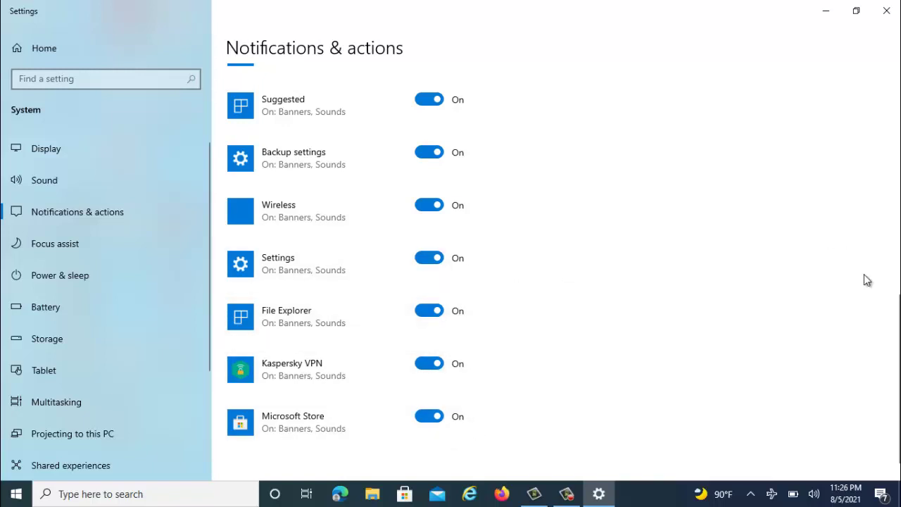
left_click_drag(898, 356, 880, 131)
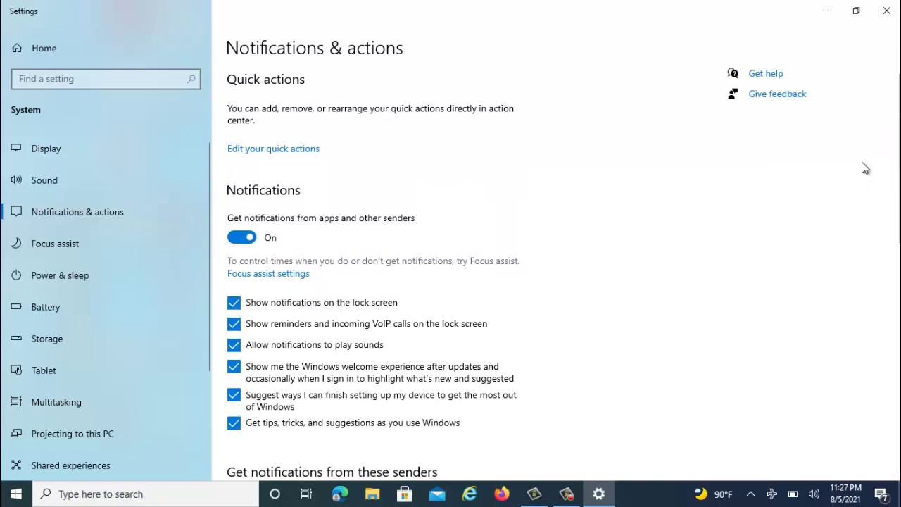
left_click_drag(897, 171, 898, 398)
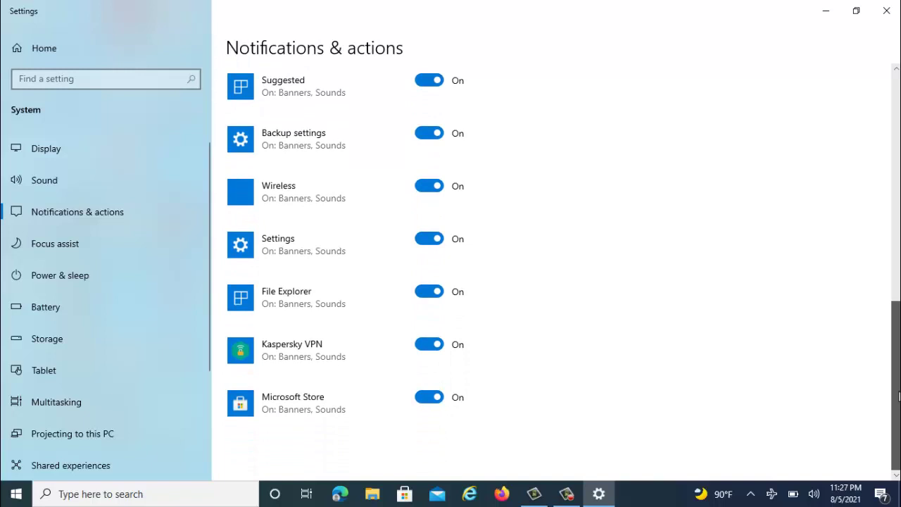
left_click_drag(899, 398, 877, 163)
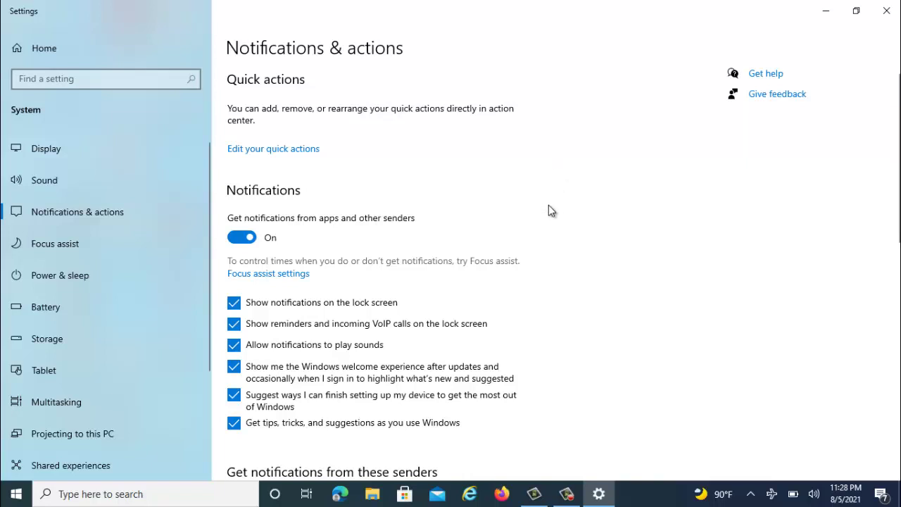
left_click(569, 497)
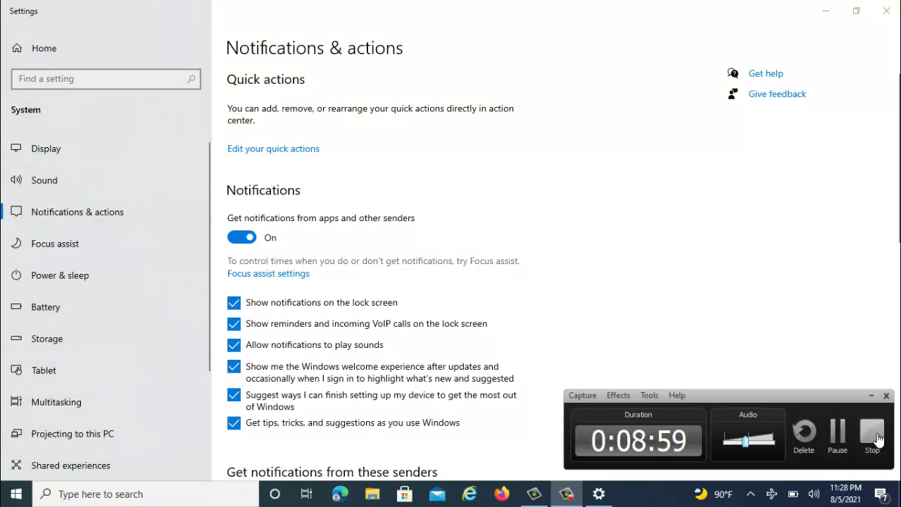
left_click(877, 438)
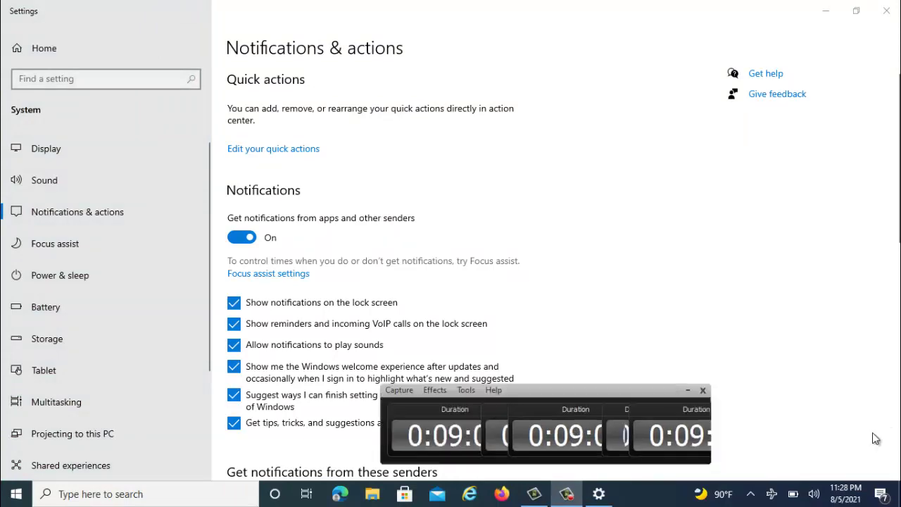